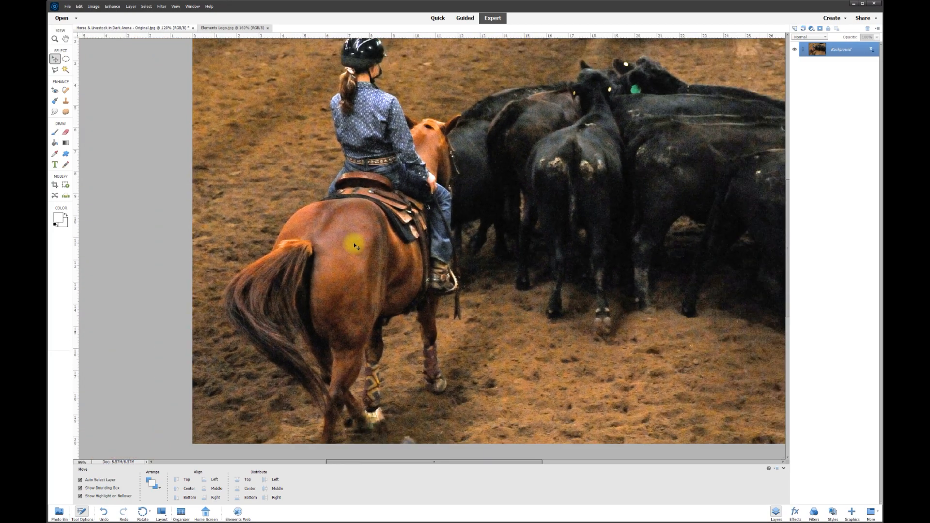
Duplicate the Background layer under its default name and hide the original Background layer.
{"action": "scroll", "coordinate": [355, 246], "scroll_direction": "down", "scroll_amount": 2}
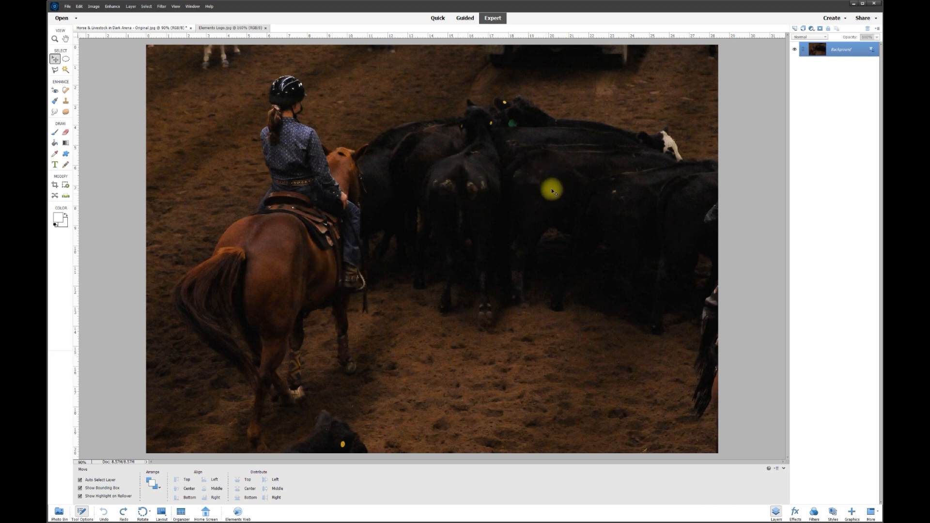
{"action": "right_click", "coordinate": [837, 52]}
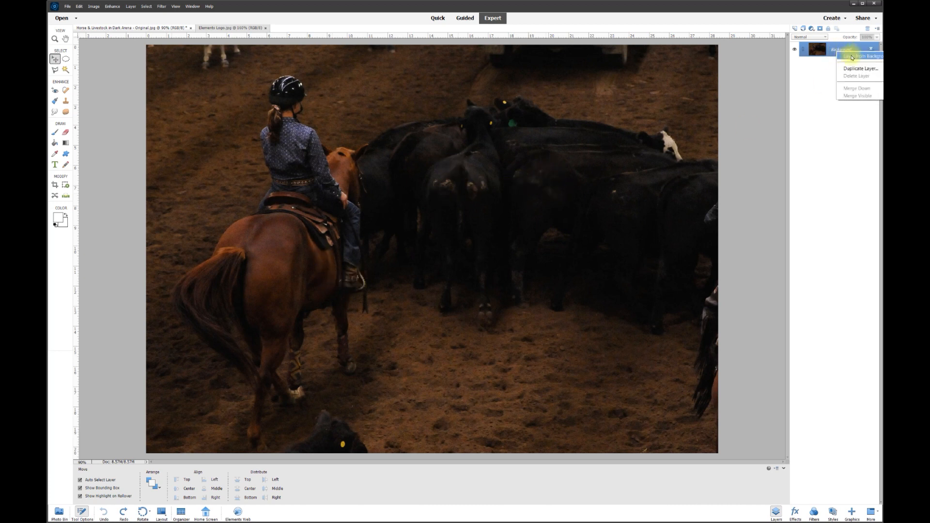
{"action": "left_click", "coordinate": [853, 68]}
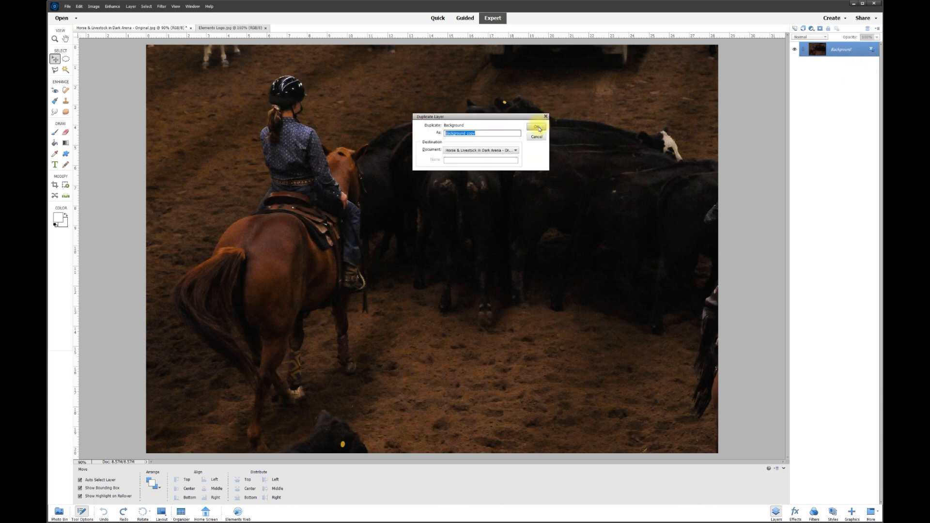
{"action": "left_click", "coordinate": [537, 127]}
{"action": "left_click", "coordinate": [795, 65]}
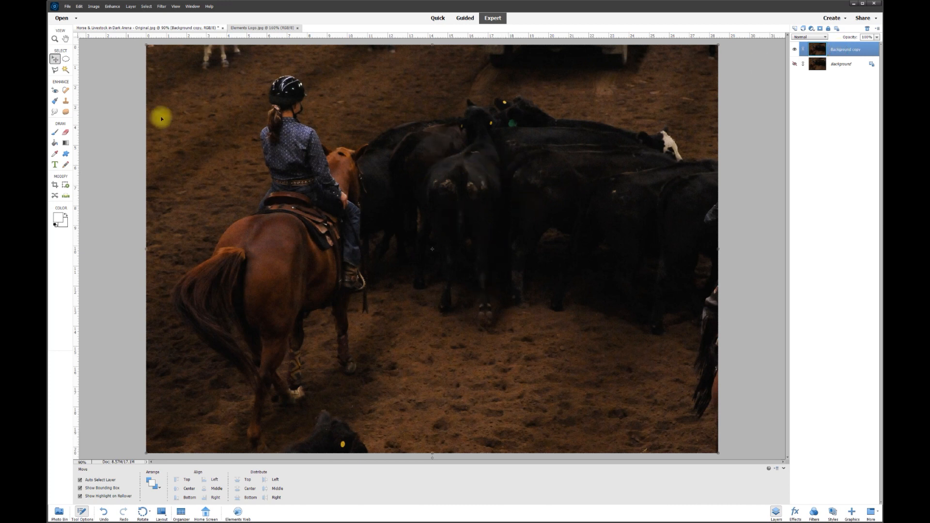
Erase a wide soft band along the ground beneath the cattle's feet on the Background copy layer with the Eraser.
{"action": "left_click", "coordinate": [65, 133]}
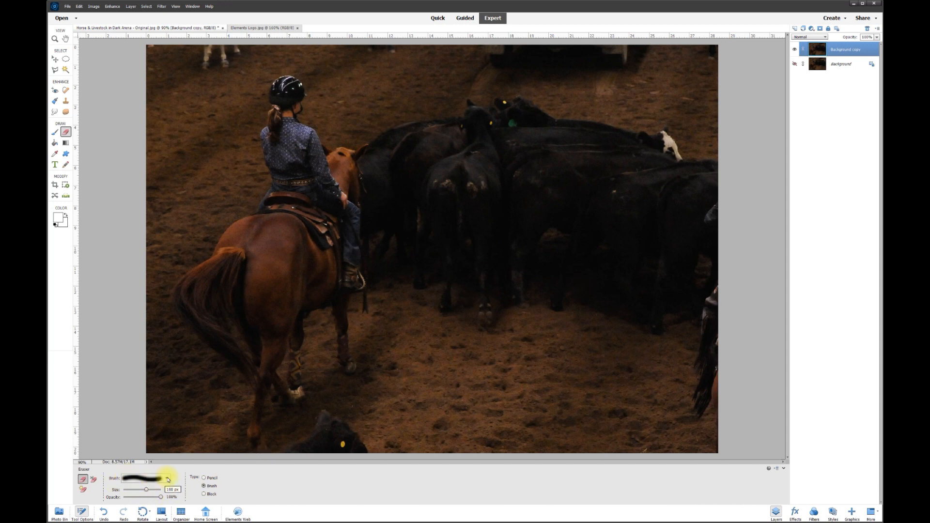
{"action": "mouse_move", "coordinate": [383, 274]}
{"action": "left_mouse_down"}
{"action": "mouse_move", "coordinate": [416, 271]}
{"action": "mouse_move", "coordinate": [445, 291]}
{"action": "mouse_move", "coordinate": [463, 277]}
{"action": "mouse_move", "coordinate": [483, 303]}
{"action": "mouse_move", "coordinate": [509, 286]}
{"action": "mouse_move", "coordinate": [458, 301]}
{"action": "mouse_move", "coordinate": [532, 284]}
{"action": "mouse_move", "coordinate": [651, 315]}
{"action": "mouse_move", "coordinate": [686, 304]}
{"action": "mouse_move", "coordinate": [715, 255]}
{"action": "left_mouse_up"}
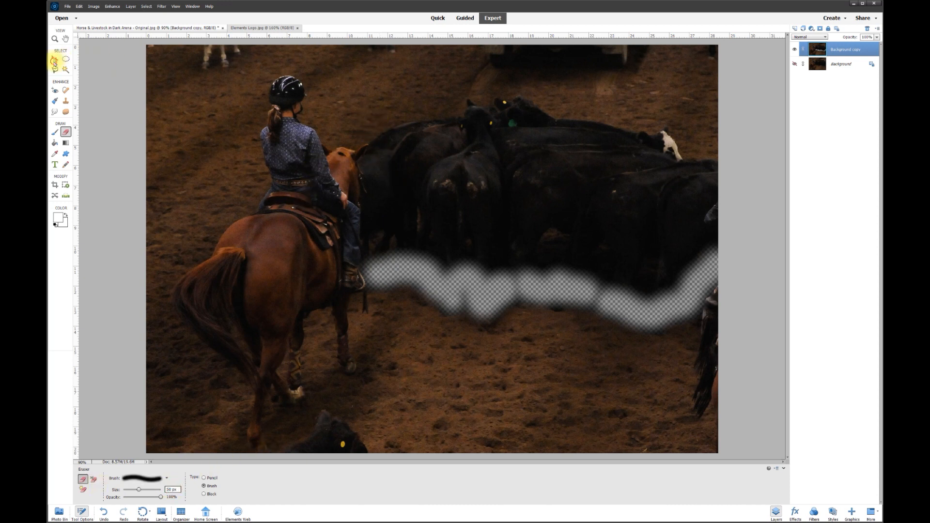
{"action": "left_click", "coordinate": [55, 62]}
Erase a narrow outline along the cattle's backs and between the herd and the rider with a 30 px eraser.
{"action": "scroll", "coordinate": [484, 162], "scroll_direction": "up", "scroll_amount": 3}
{"action": "left_click", "coordinate": [64, 132]}
{"action": "key", "text": "bracketleft"}
{"action": "mouse_move", "coordinate": [234, 412]}
{"action": "left_mouse_down"}
{"action": "mouse_move", "coordinate": [228, 163]}
{"action": "mouse_move", "coordinate": [252, 133]}
{"action": "mouse_move", "coordinate": [308, 100]}
{"action": "mouse_move", "coordinate": [348, 91]}
{"action": "mouse_move", "coordinate": [528, 153]}
{"action": "mouse_move", "coordinate": [588, 139]}
{"action": "mouse_move", "coordinate": [290, 168]}
{"action": "mouse_move", "coordinate": [463, 204]}
{"action": "mouse_move", "coordinate": [529, 187]}
{"action": "mouse_move", "coordinate": [572, 262]}
{"action": "mouse_move", "coordinate": [574, 253]}
{"action": "mouse_move", "coordinate": [569, 262]}
{"action": "mouse_move", "coordinate": [662, 259]}
{"action": "left_mouse_up"}
{"action": "scroll", "coordinate": [469, 137], "scroll_direction": "up", "scroll_amount": 3}
{"action": "scroll", "coordinate": [589, 139], "scroll_direction": "right", "scroll_amount": 5}
{"action": "key", "text": "bracketleft"}
{"action": "key", "text": "bracketleft"}
{"action": "scroll", "coordinate": [329, 287], "scroll_direction": "down", "scroll_amount": 2}
{"action": "scroll", "coordinate": [330, 287], "scroll_direction": "down", "scroll_amount": 4}
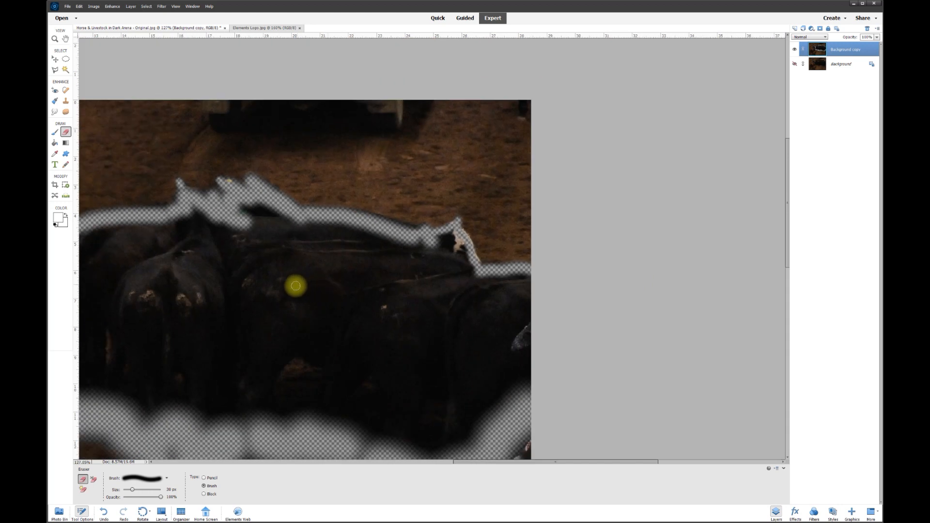
{"action": "left_click_drag", "start_coordinate": [491, 463], "coordinate": [489, 462]}
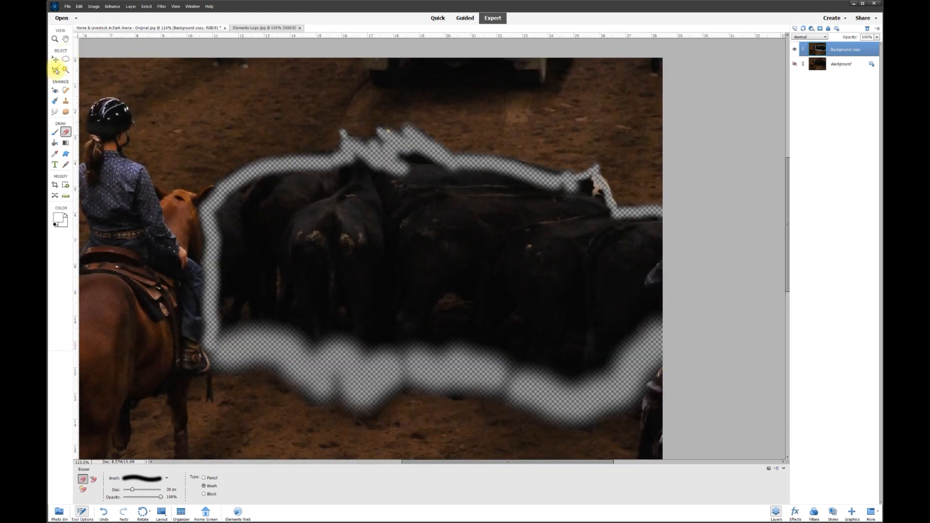
Outline the cattle herd along the erased band with the Polygonal Lasso, delete it from the Background copy layer, and deselect.
{"action": "left_click", "coordinate": [56, 70]}
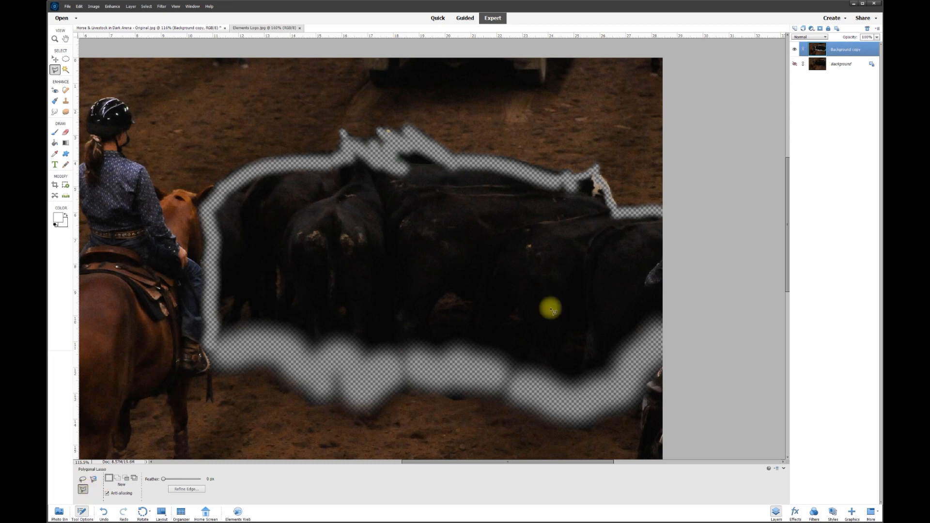
{"action": "left_click", "coordinate": [682, 214]}
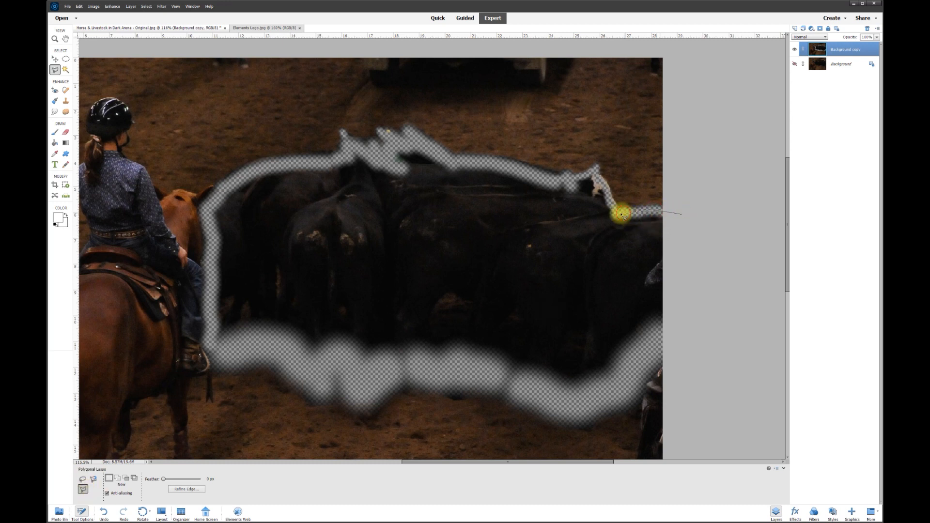
{"action": "left_click", "coordinate": [602, 180]}
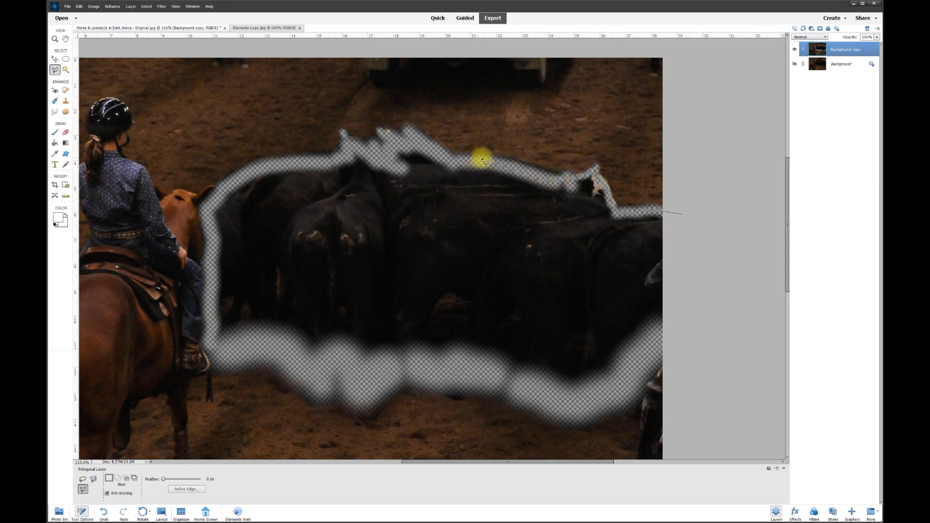
{"action": "left_click", "coordinate": [443, 160]}
{"action": "left_click", "coordinate": [416, 139]}
{"action": "left_click", "coordinate": [383, 148]}
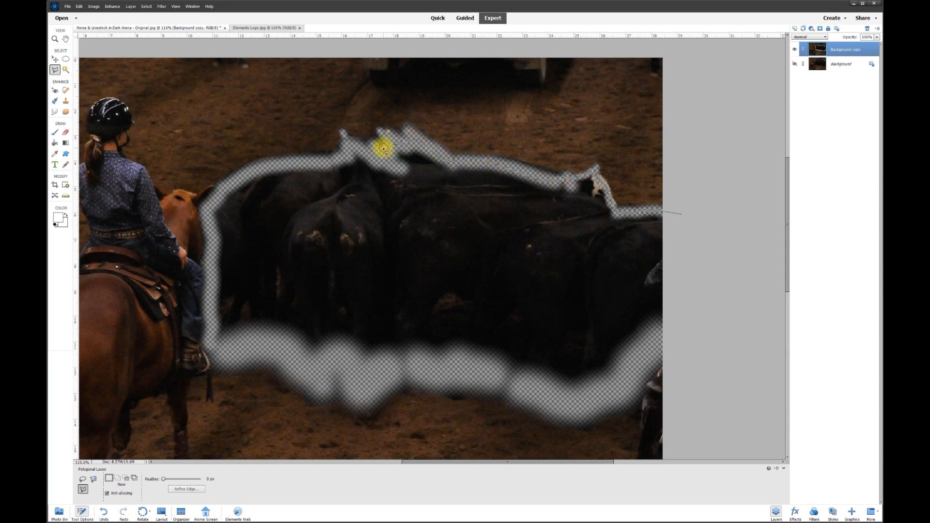
{"action": "left_click", "coordinate": [351, 155]}
{"action": "left_click", "coordinate": [266, 168]}
{"action": "left_click", "coordinate": [225, 190]}
{"action": "left_click", "coordinate": [208, 214]}
{"action": "left_click", "coordinate": [212, 260]}
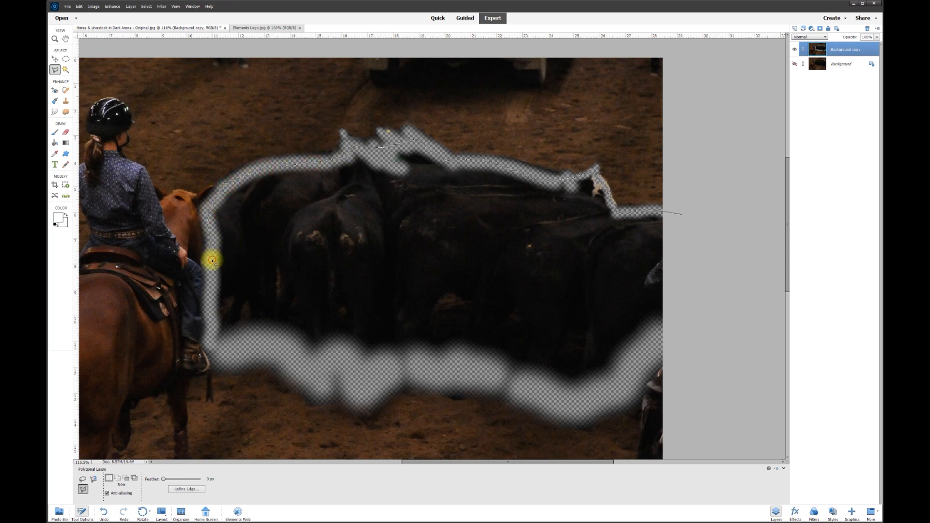
{"action": "left_click", "coordinate": [210, 340]}
{"action": "left_click", "coordinate": [419, 362]}
{"action": "left_click", "coordinate": [572, 403]}
{"action": "double_click", "coordinate": [677, 328]}
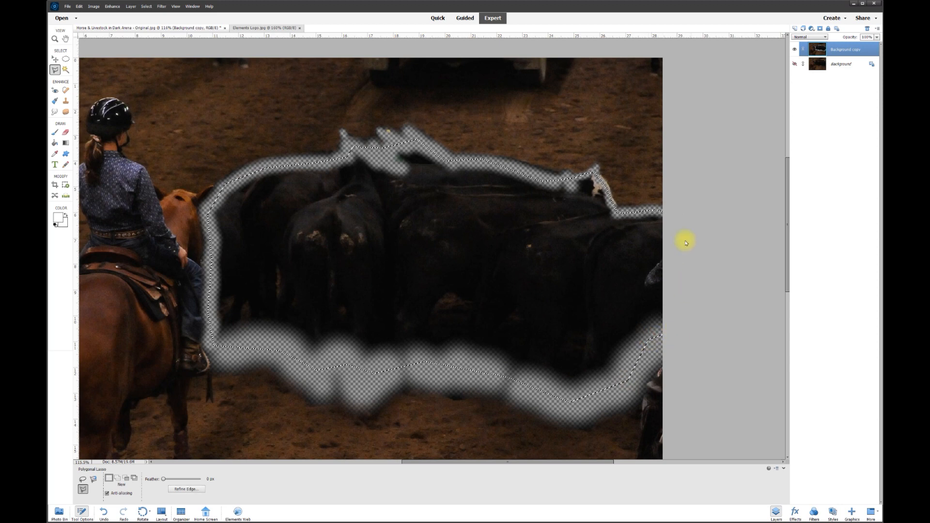
{"action": "key", "text": "Delete"}
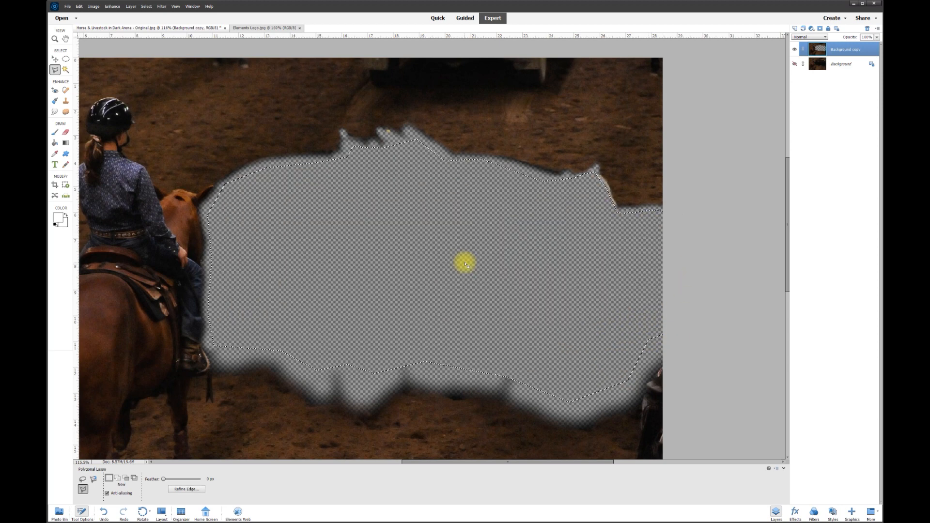
{"action": "key", "text": "ctrl+d"}
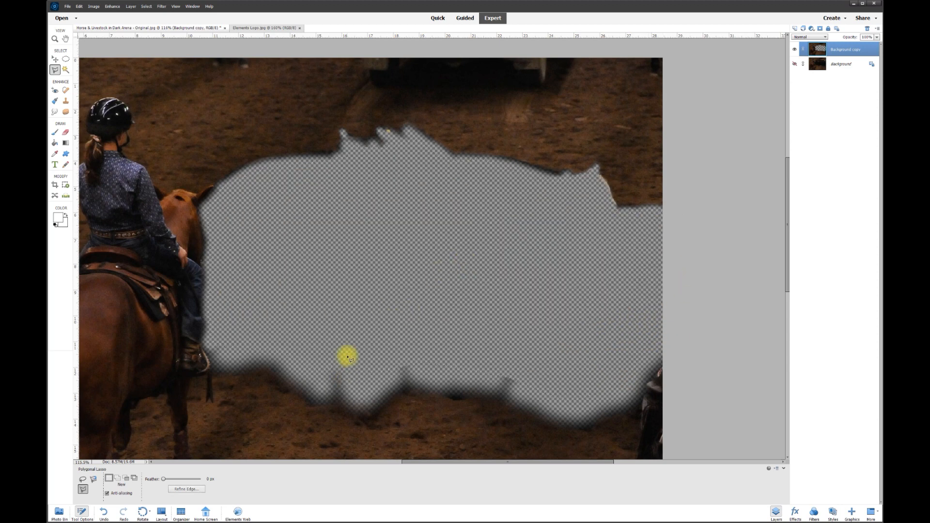
Show the Background layer again and adjust the Background copy layer's Brightness/Contrast to brightness 36 and contrast -39.
{"action": "scroll", "coordinate": [351, 315], "scroll_direction": "down", "scroll_amount": 3}
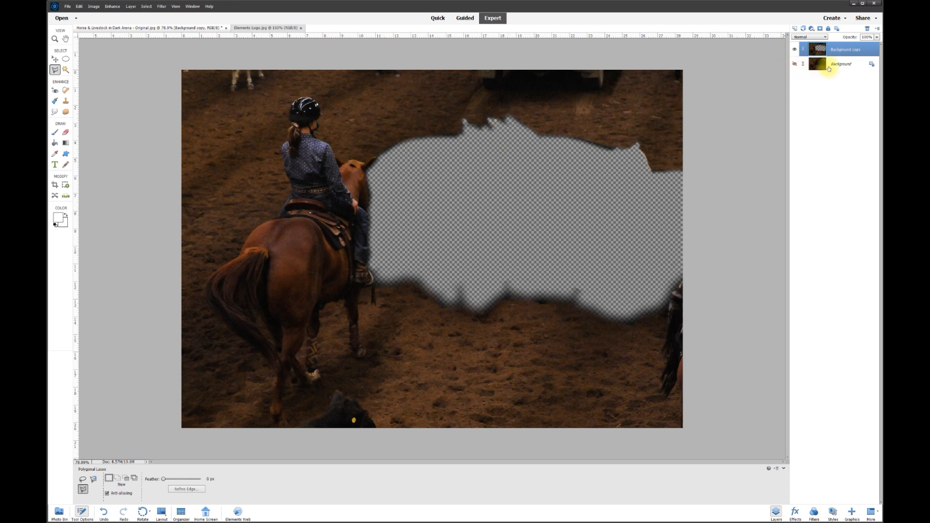
{"action": "left_click", "coordinate": [795, 65]}
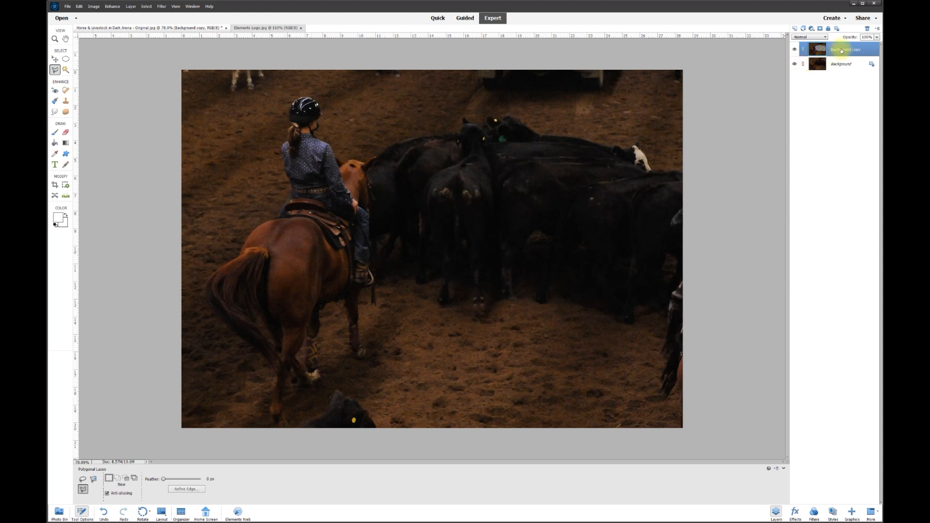
{"action": "left_click", "coordinate": [114, 9]}
{"action": "mouse_move", "coordinate": [189, 92]}
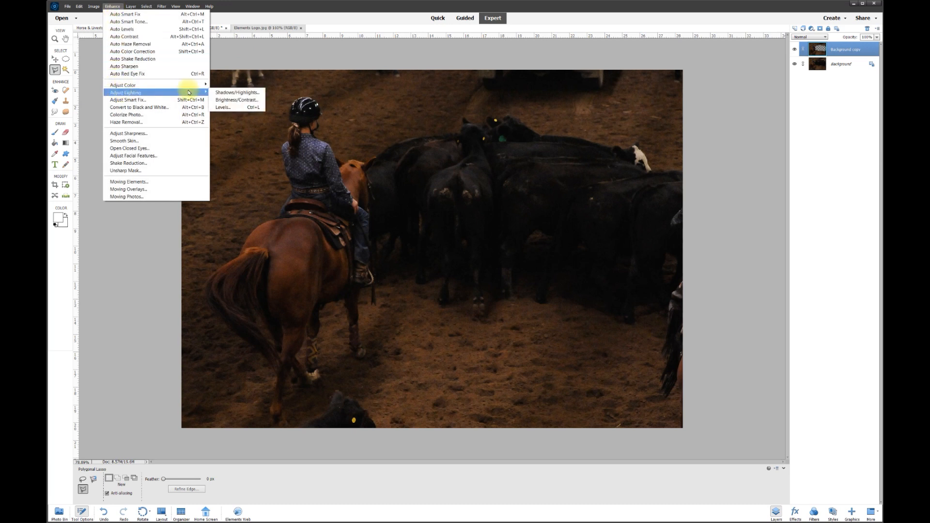
{"action": "left_click", "coordinate": [234, 100]}
{"action": "left_click_drag", "start_coordinate": [445, 53], "coordinate": [460, 42]}
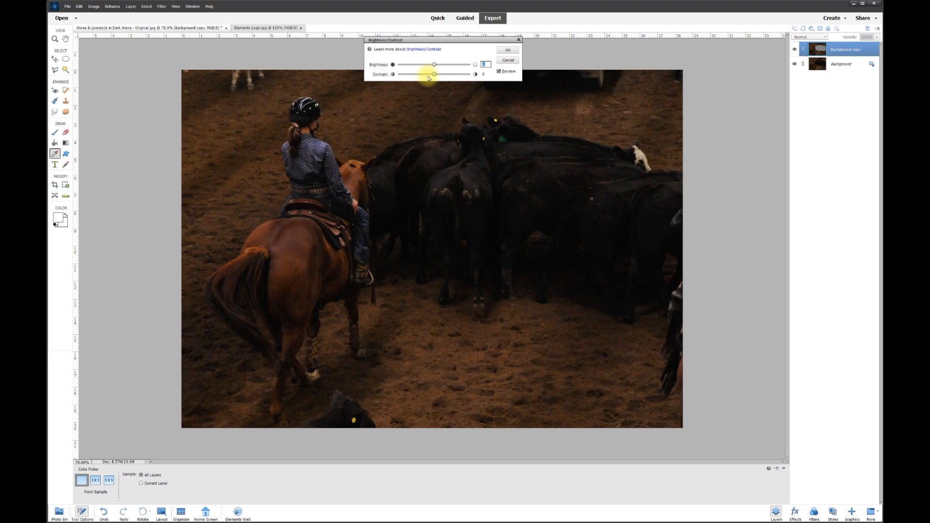
{"action": "left_click_drag", "start_coordinate": [434, 77], "coordinate": [472, 64]}
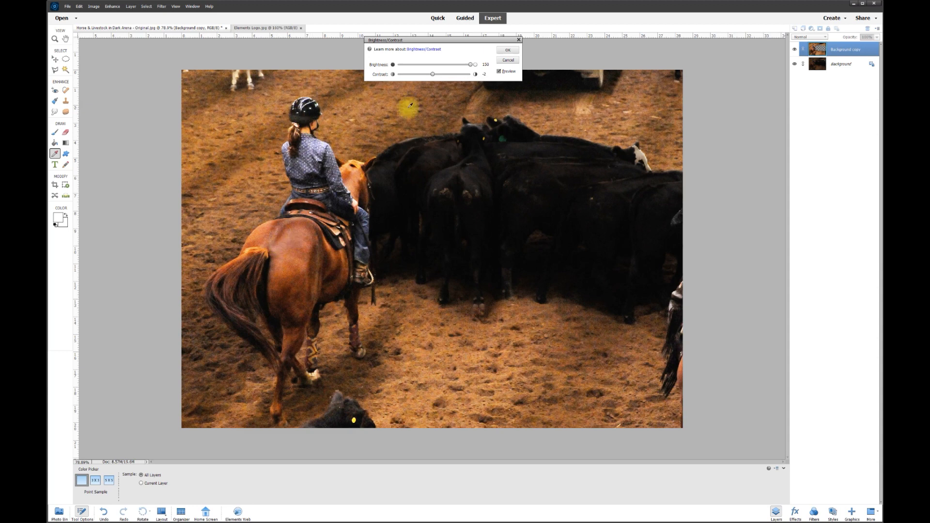
{"action": "left_click_drag", "start_coordinate": [469, 67], "coordinate": [436, 70]}
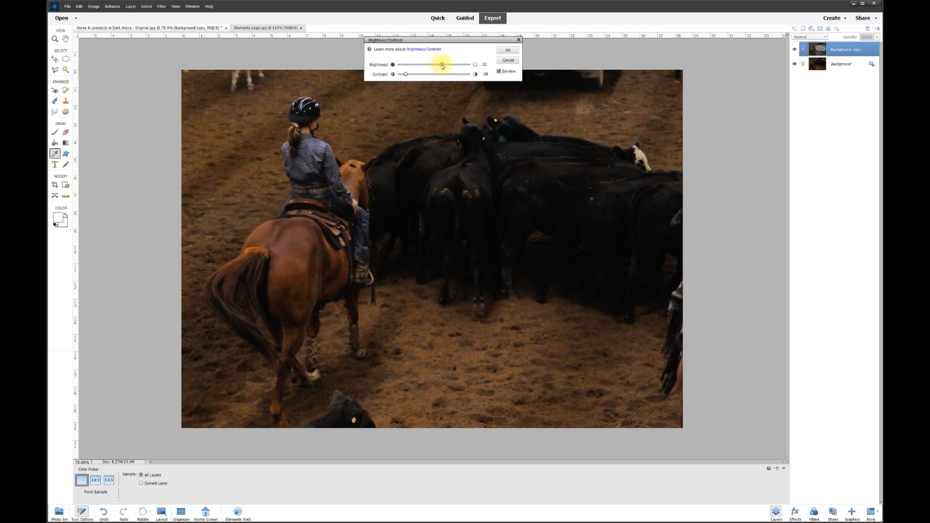
Compare the Background copy layer with the preview off and on, and apply the Brightness/Contrast adjustment.
{"action": "left_click", "coordinate": [500, 72]}
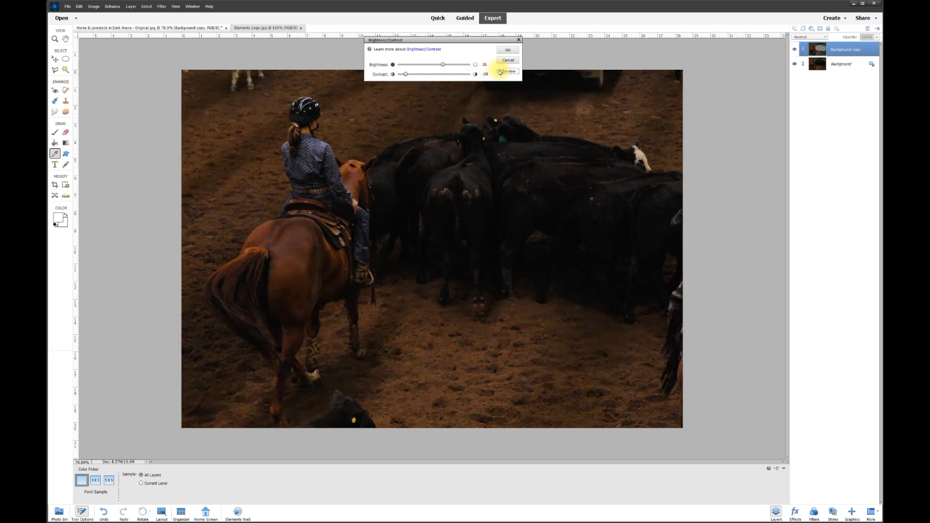
{"action": "left_click", "coordinate": [500, 71]}
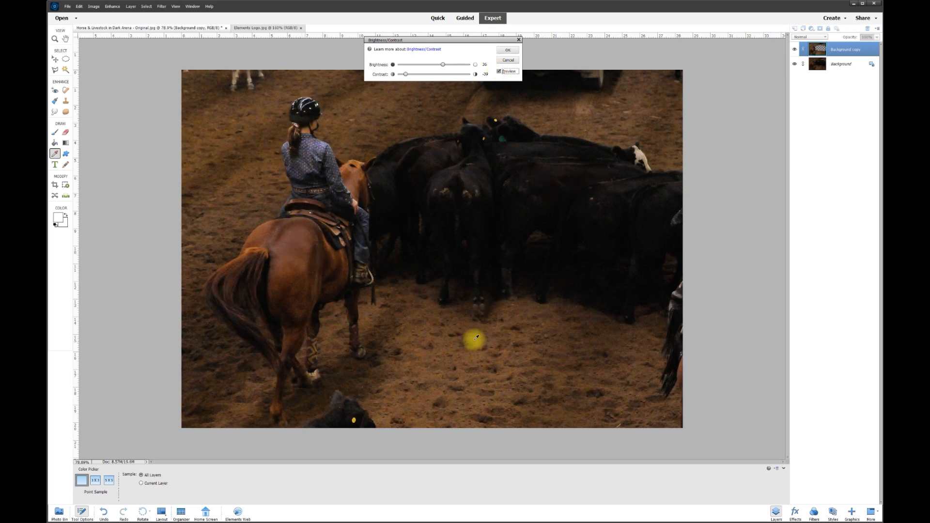
{"action": "left_click", "coordinate": [499, 71]}
{"action": "left_click", "coordinate": [500, 71]}
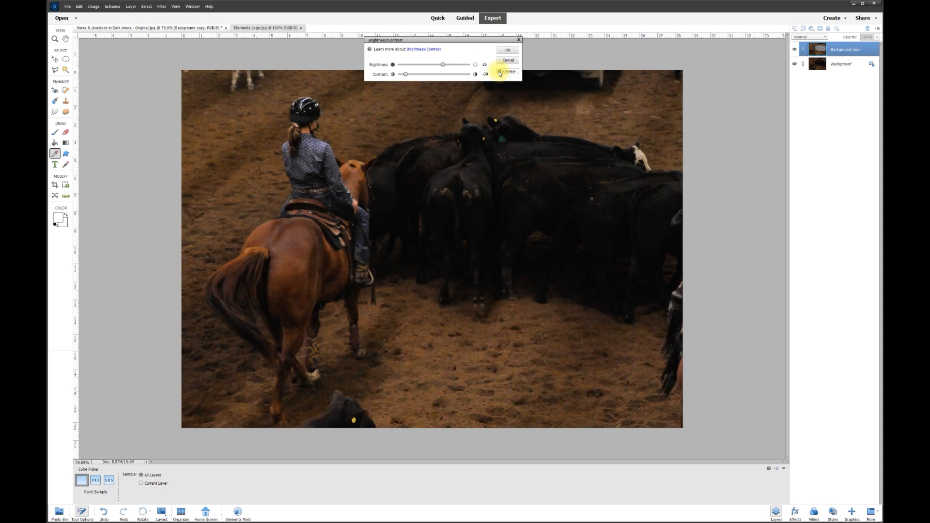
{"action": "left_click", "coordinate": [508, 51]}
{"action": "key", "text": "l"}
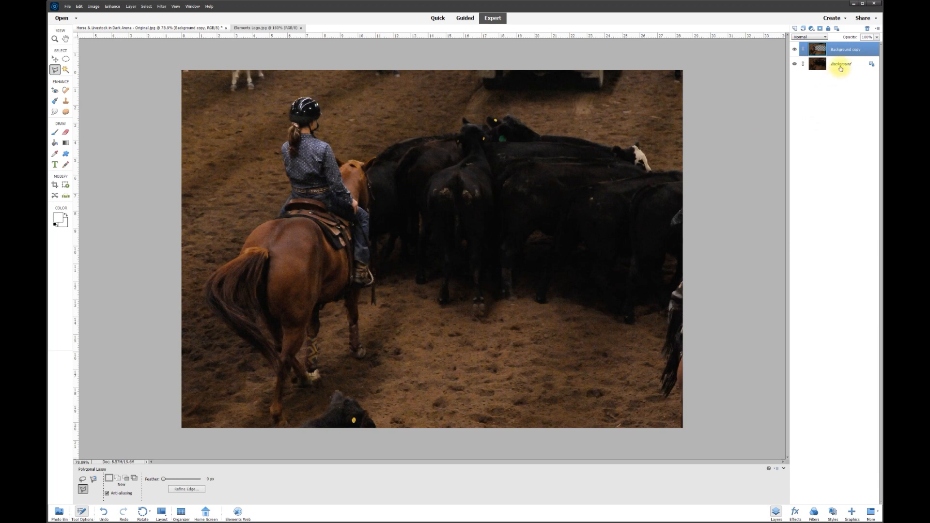
Select the Background layer, check its visibility, and set its Brightness/Contrast to brightness 114 and contrast -50.
{"action": "left_click", "coordinate": [815, 66]}
{"action": "left_click", "coordinate": [795, 64]}
{"action": "left_click", "coordinate": [795, 64]}
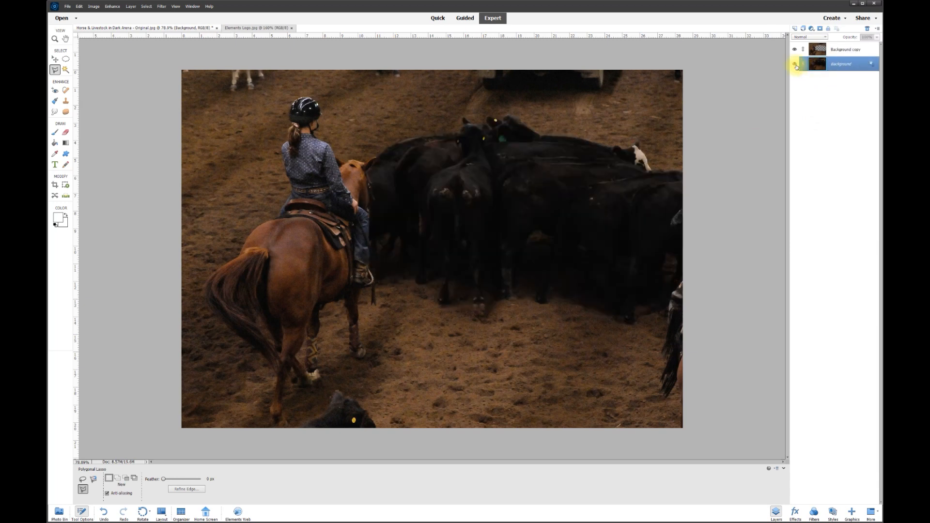
{"action": "left_click", "coordinate": [110, 7]}
{"action": "mouse_move", "coordinate": [131, 92]}
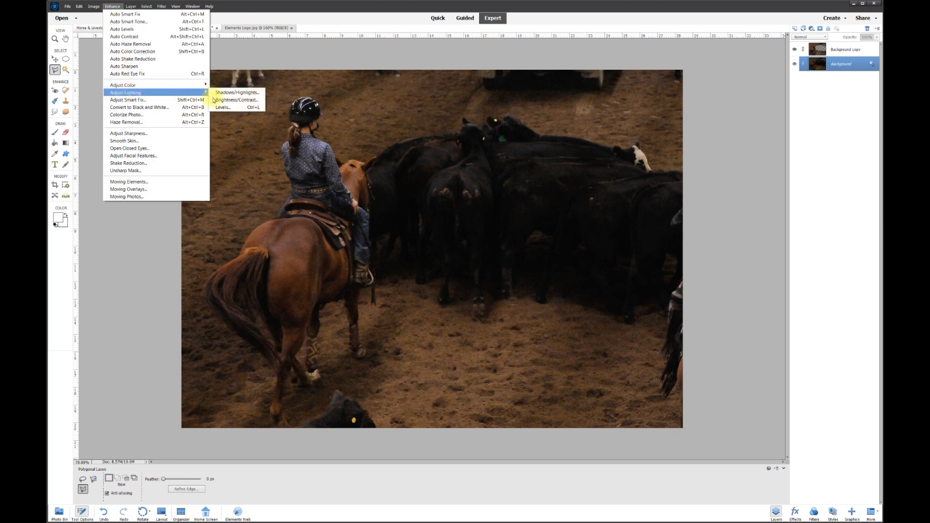
{"action": "left_click", "coordinate": [229, 101]}
{"action": "left_click_drag", "start_coordinate": [464, 43], "coordinate": [470, 40]}
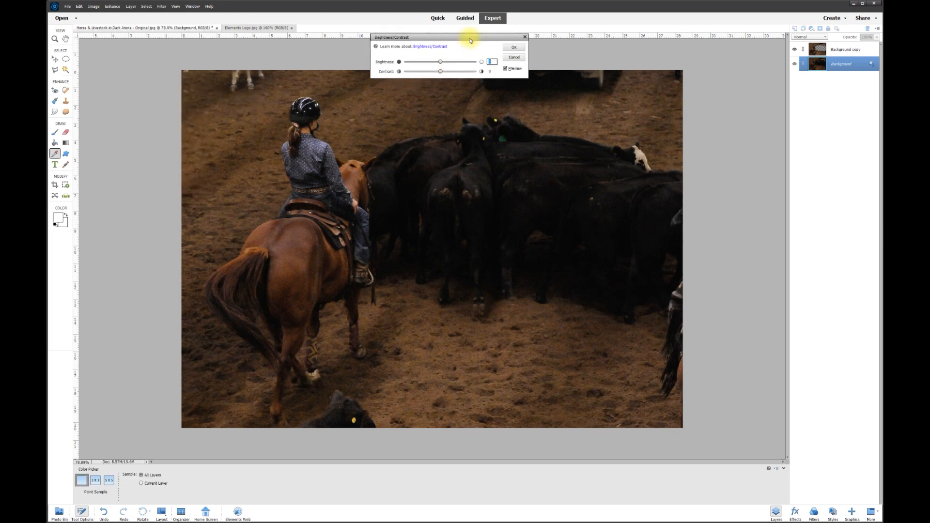
{"action": "left_click_drag", "start_coordinate": [441, 73], "coordinate": [484, 75]}
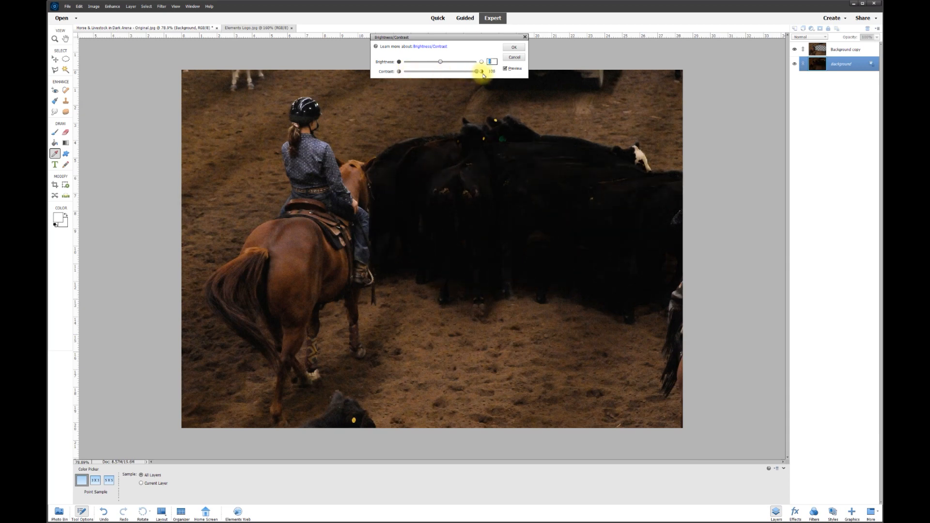
{"action": "left_click_drag", "start_coordinate": [477, 75], "coordinate": [459, 62]}
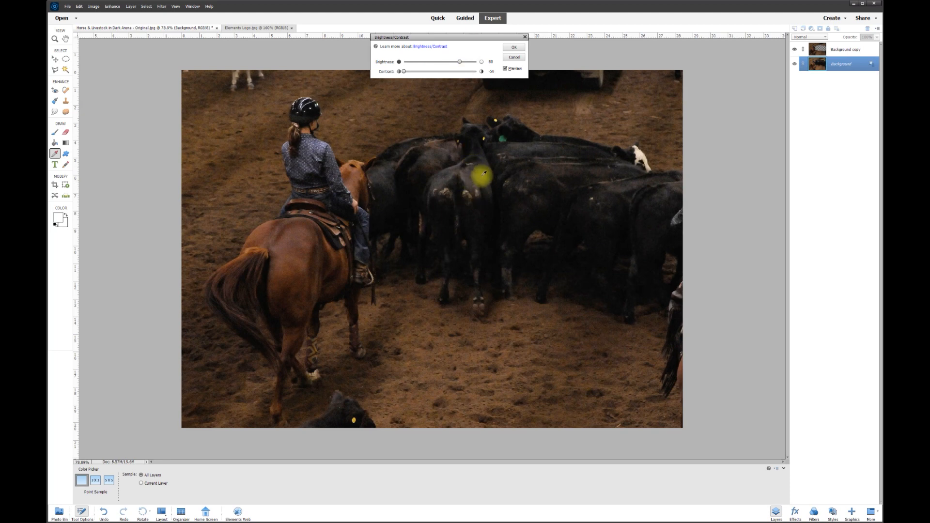
{"action": "mouse_move", "coordinate": [461, 63]}
{"action": "left_mouse_down"}
{"action": "mouse_move", "coordinate": [469, 62]}
{"action": "mouse_move", "coordinate": [429, 62]}
{"action": "mouse_move", "coordinate": [470, 63]}
{"action": "left_mouse_up"}
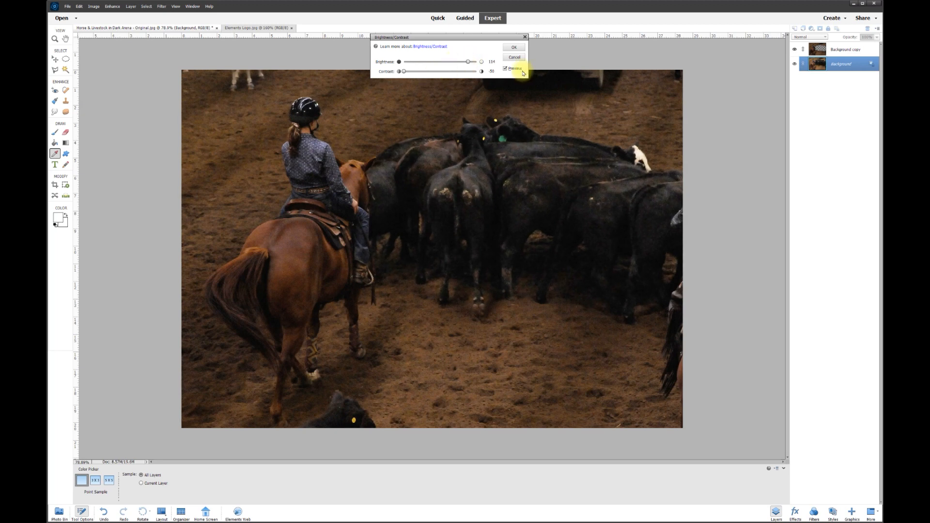
Compare the cattle with the preview off and on, reduce the brightness slightly, and apply the adjustment.
{"action": "left_click", "coordinate": [506, 69]}
{"action": "left_click", "coordinate": [506, 69]}
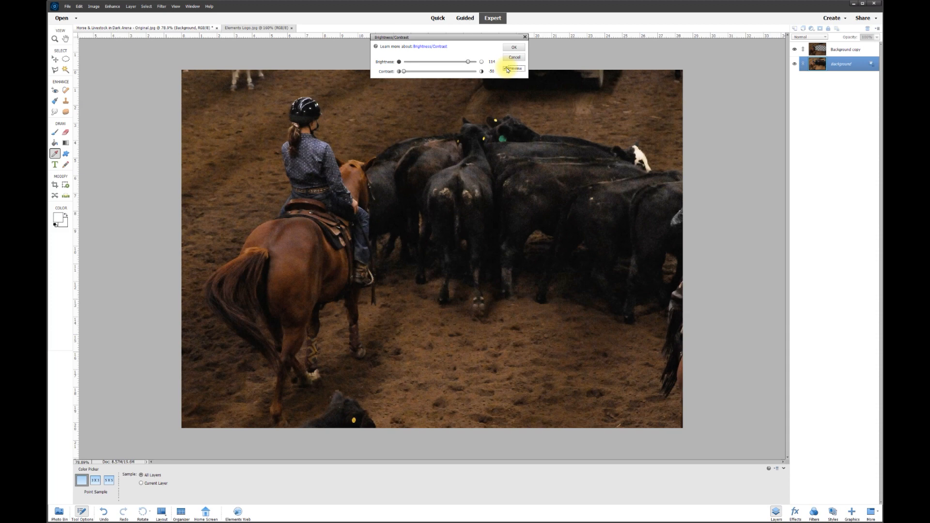
{"action": "left_click", "coordinate": [506, 68]}
{"action": "left_click", "coordinate": [506, 69]}
{"action": "left_click_drag", "start_coordinate": [463, 63], "coordinate": [460, 64]}
{"action": "left_click", "coordinate": [513, 47]}
Clone dark hide over the light patches on the middle cow's rump with a 100 px Clone Stamp on the Background layer.
{"action": "key", "text": "l"}
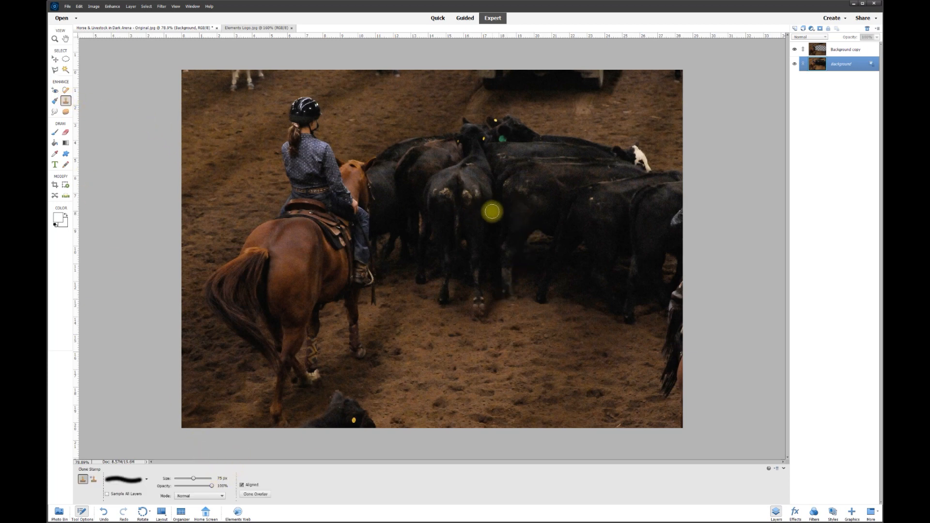
{"action": "scroll", "coordinate": [484, 224], "scroll_direction": "up", "scroll_amount": 2}
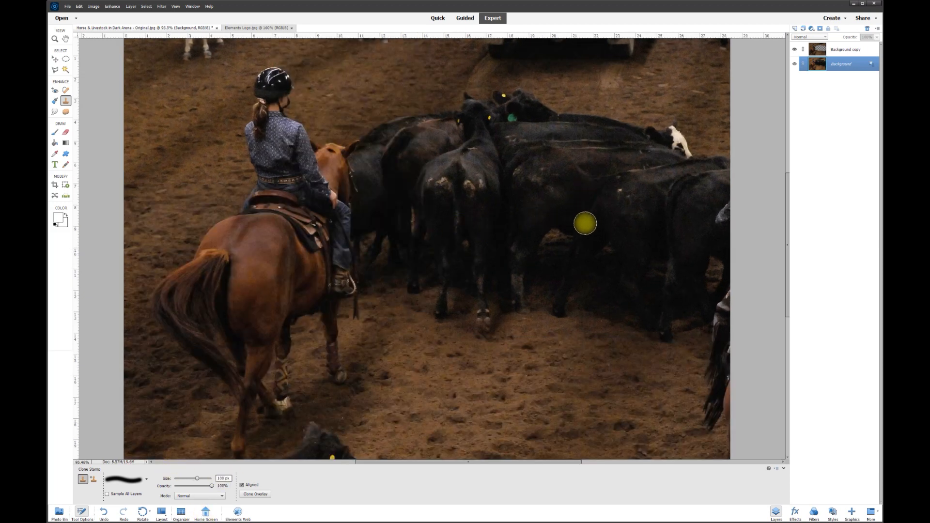
{"action": "left_click", "coordinate": [549, 174], "text": "alt"}
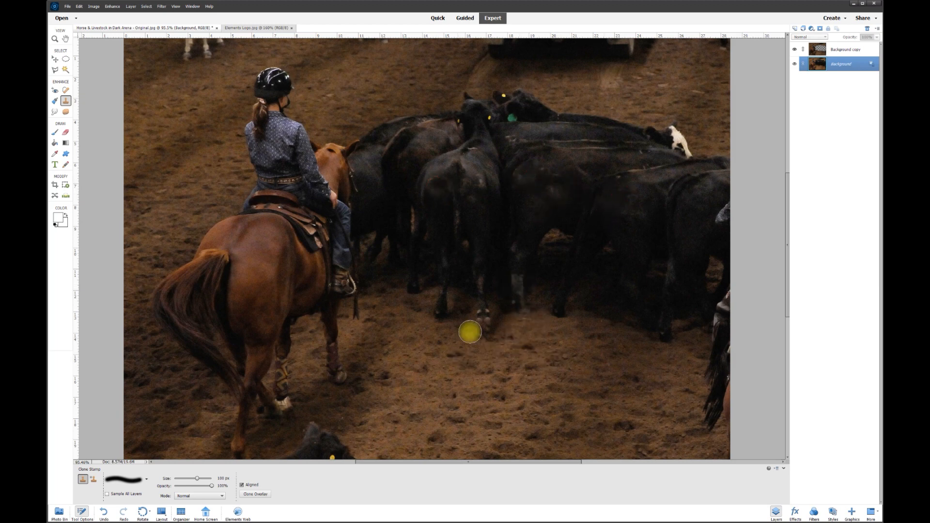
{"action": "left_click", "coordinate": [481, 186], "text": "alt"}
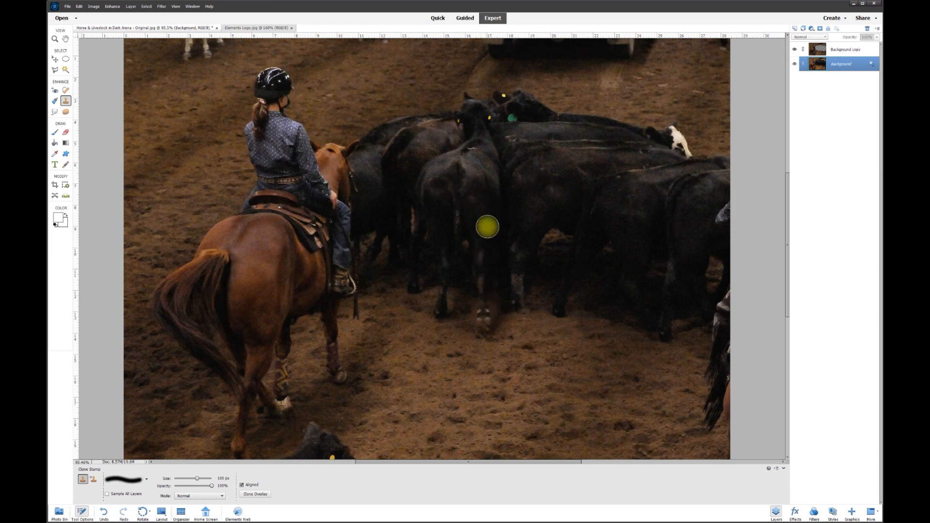
{"action": "scroll", "coordinate": [478, 239], "scroll_direction": "down", "scroll_amount": 3}
{"action": "scroll", "coordinate": [457, 176], "scroll_direction": "up", "scroll_amount": 1}
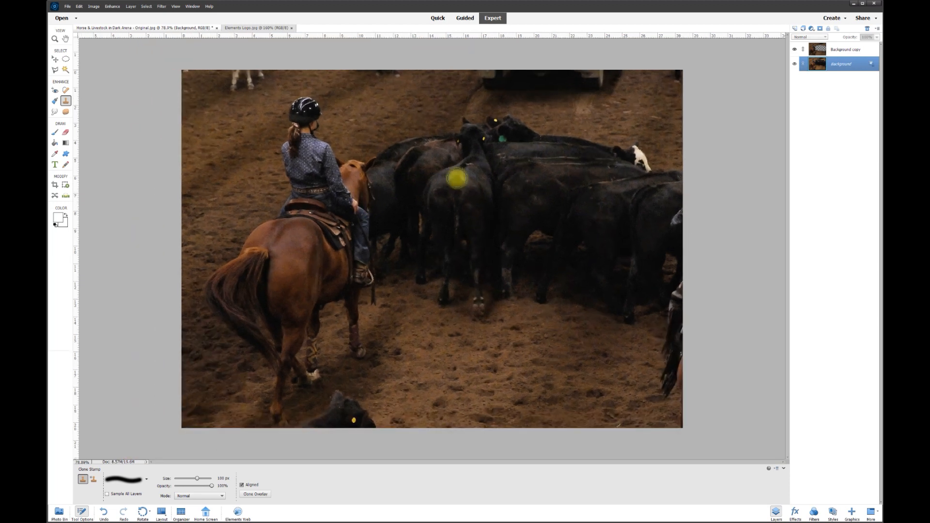
{"action": "left_click", "coordinate": [56, 60]}
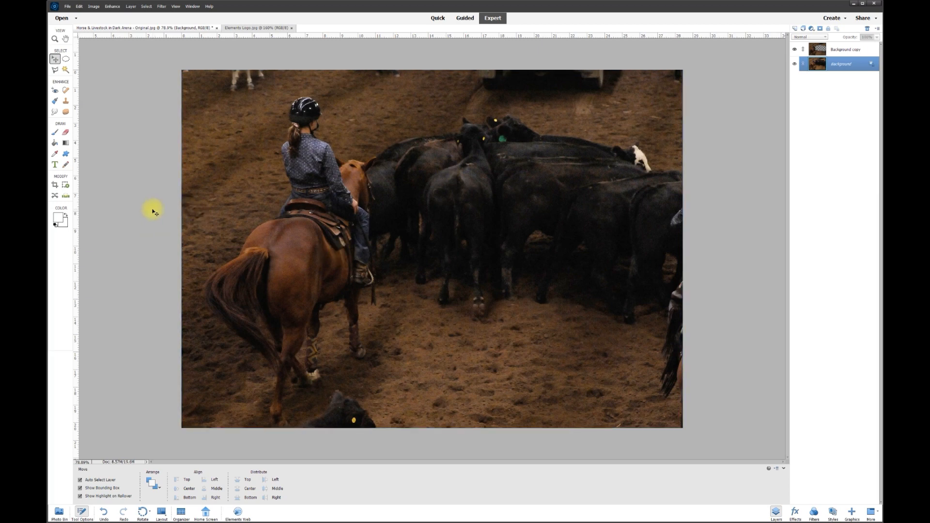
{"action": "scroll", "coordinate": [153, 212], "scroll_direction": "up", "scroll_amount": 1}
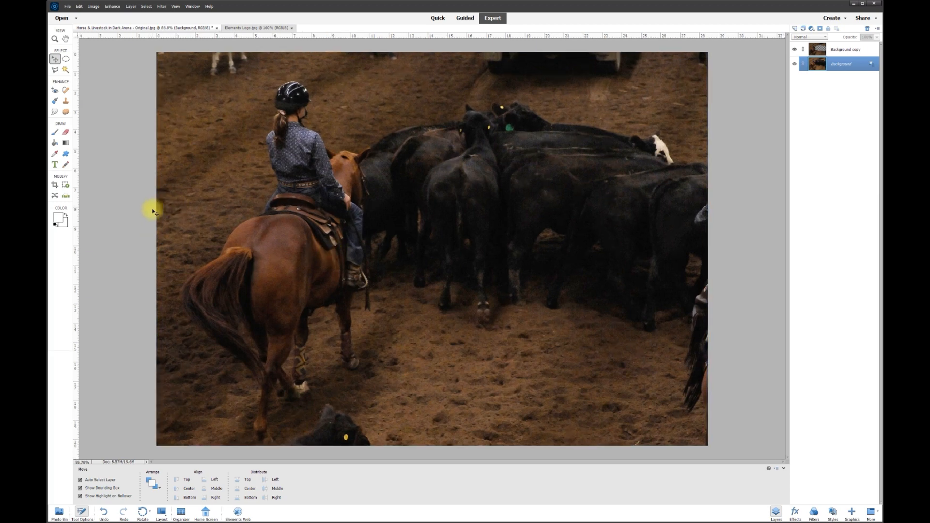